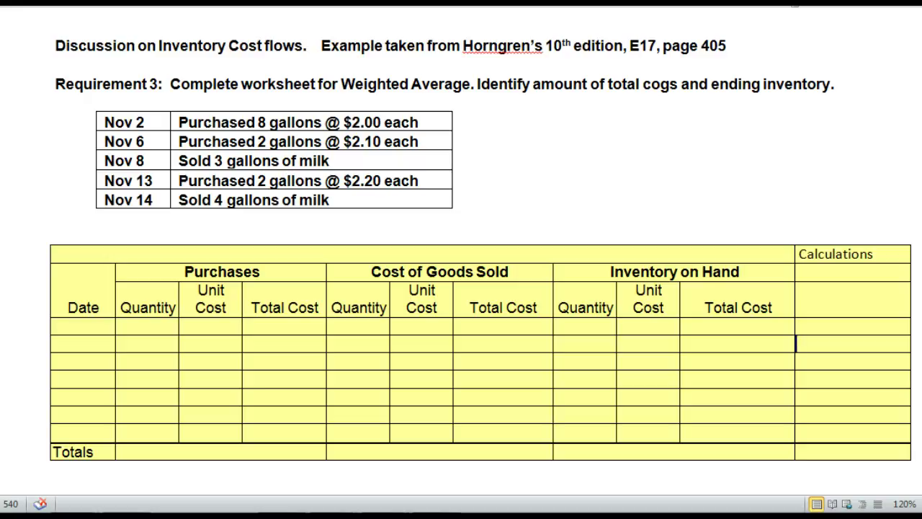
- Correct the exercise reference in the title line to E6-17
{"action": "left_click", "coordinate": [640, 46]}
{"action": "type", "text": "6-"}
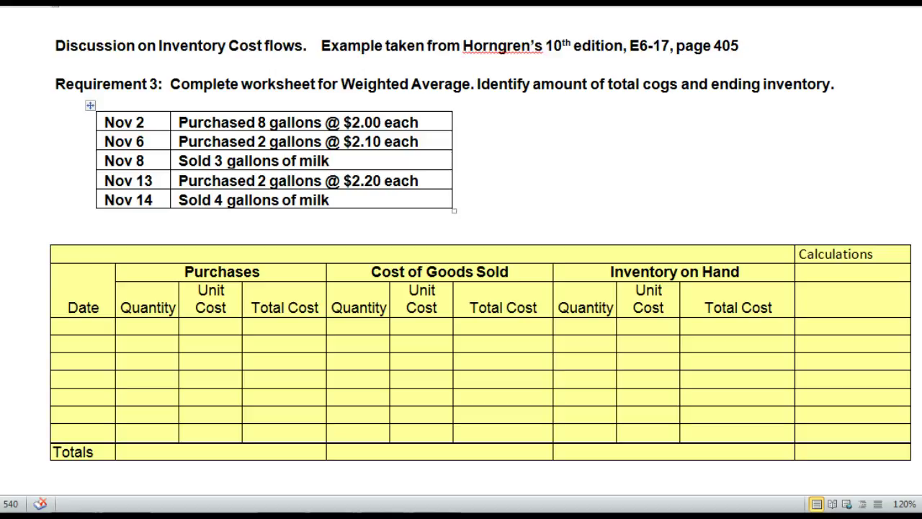
- Review the five November milk transactions and the worksheet's Calculations, Purchases and Inventory on Hand headings
{"action": "left_click", "coordinate": [102, 122]}
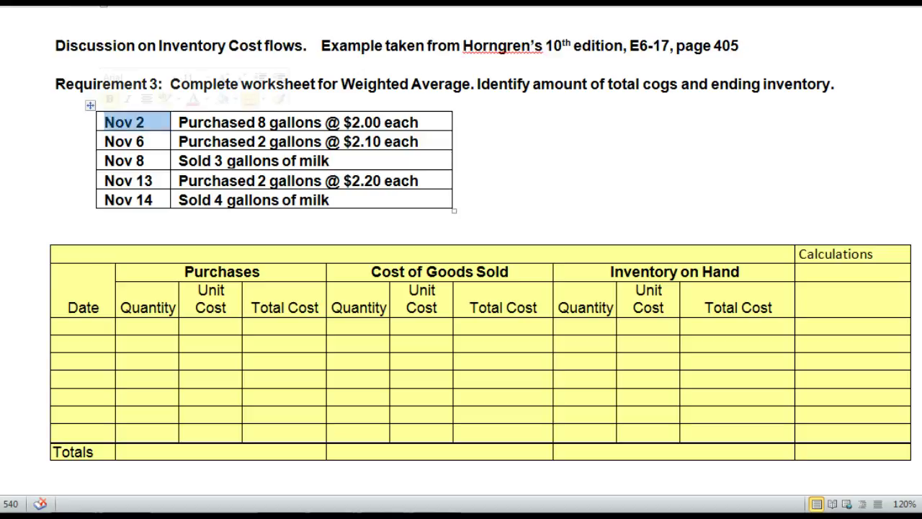
{"action": "left_click", "coordinate": [124, 141]}
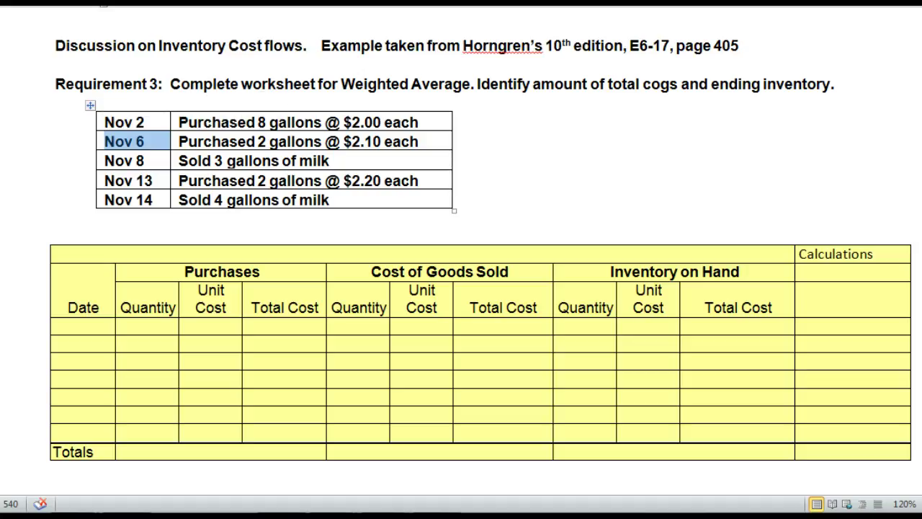
{"action": "left_click", "coordinate": [124, 160]}
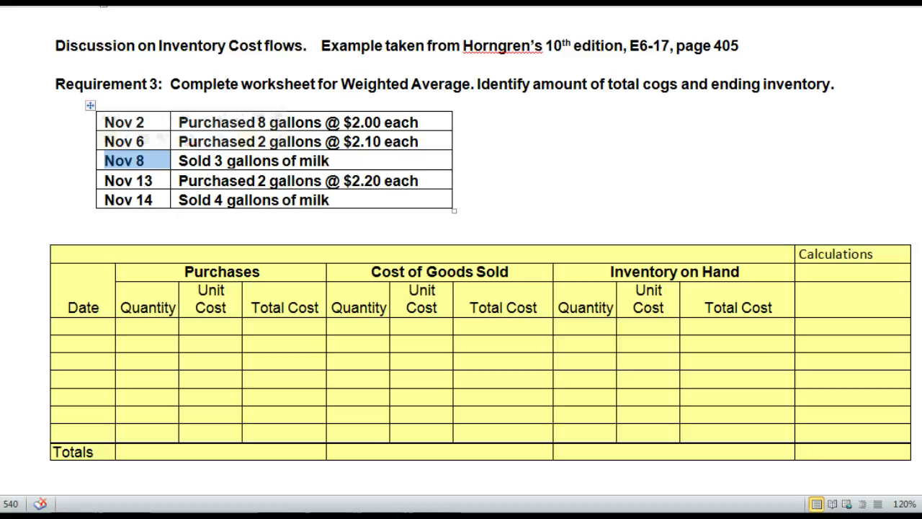
{"action": "left_click", "coordinate": [128, 180]}
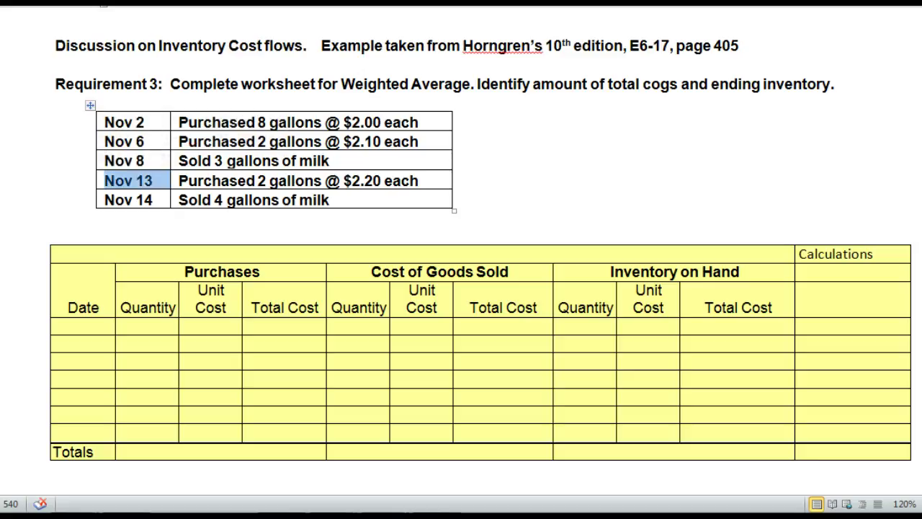
{"action": "left_click", "coordinate": [128, 200]}
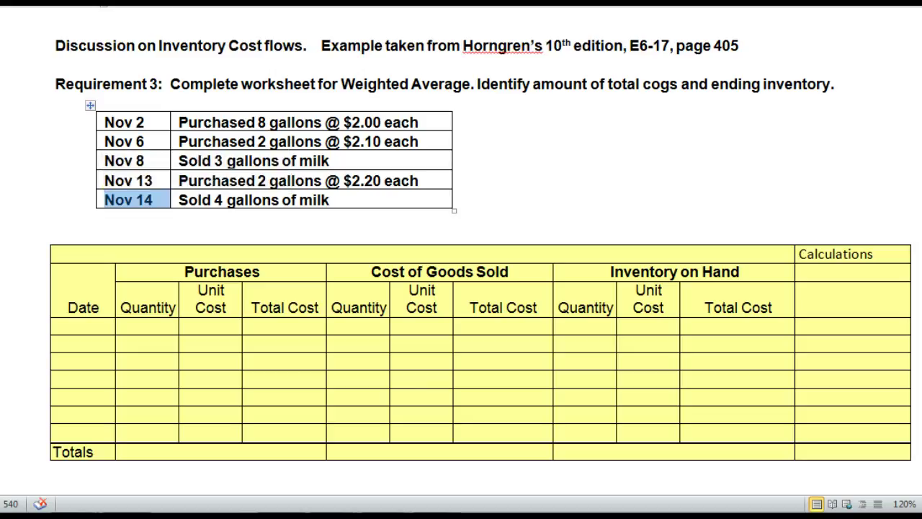
{"action": "left_click", "coordinate": [330, 160]}
{"action": "triple_click", "coordinate": [330, 160]}
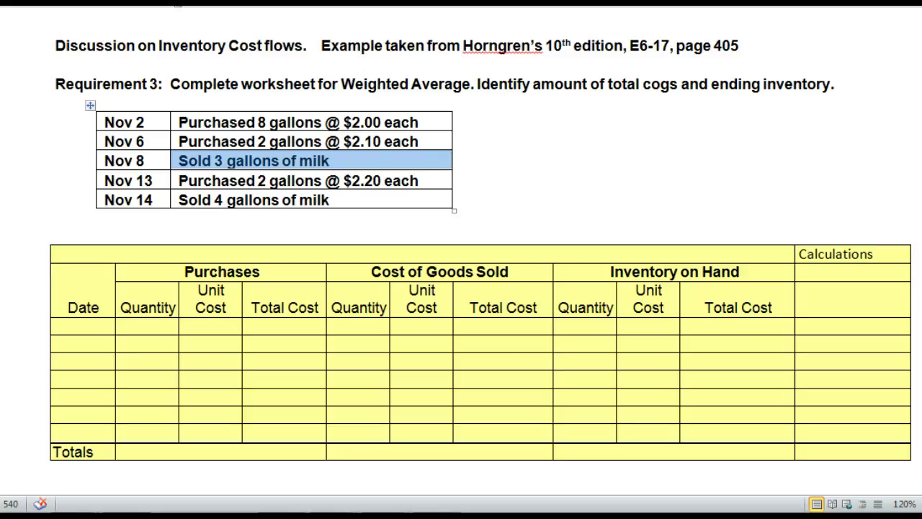
{"action": "left_click_drag", "start_coordinate": [179, 200], "coordinate": [330, 200]}
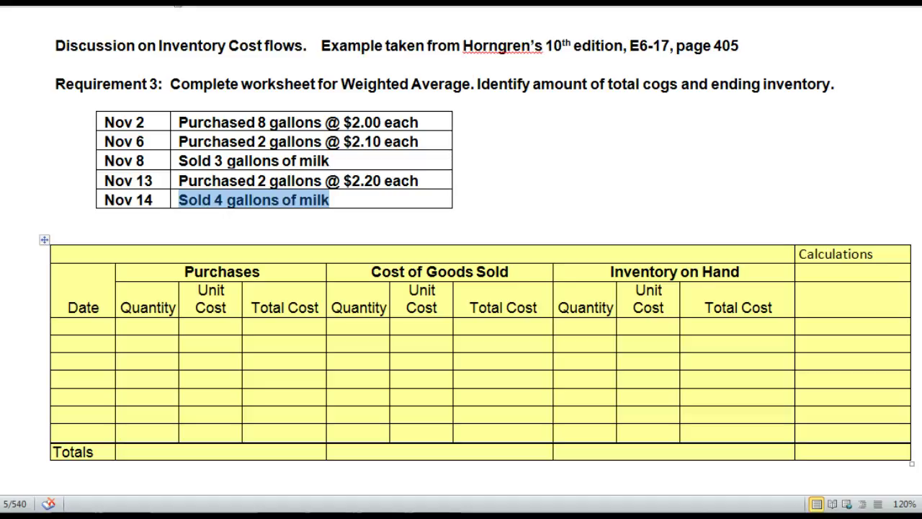
{"action": "left_click_drag", "start_coordinate": [799, 254], "coordinate": [873, 253]}
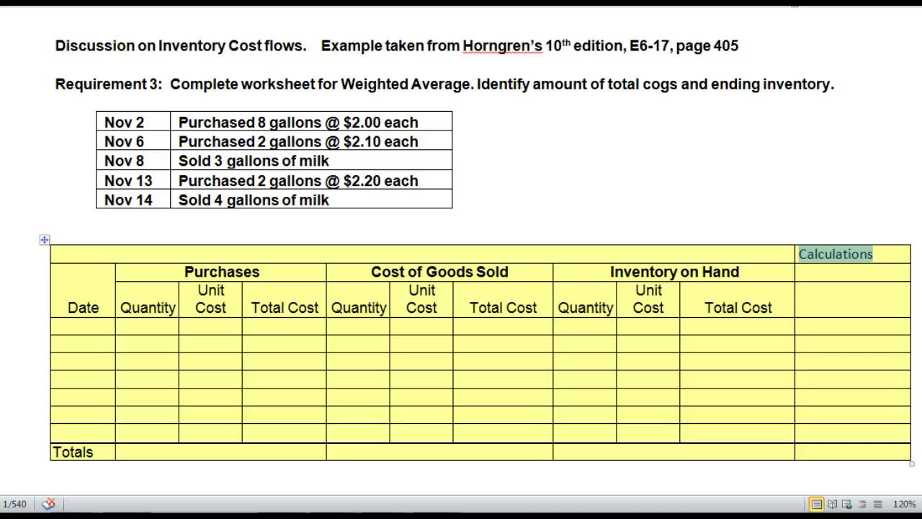
{"action": "left_click_drag", "start_coordinate": [184, 271], "coordinate": [259, 271]}
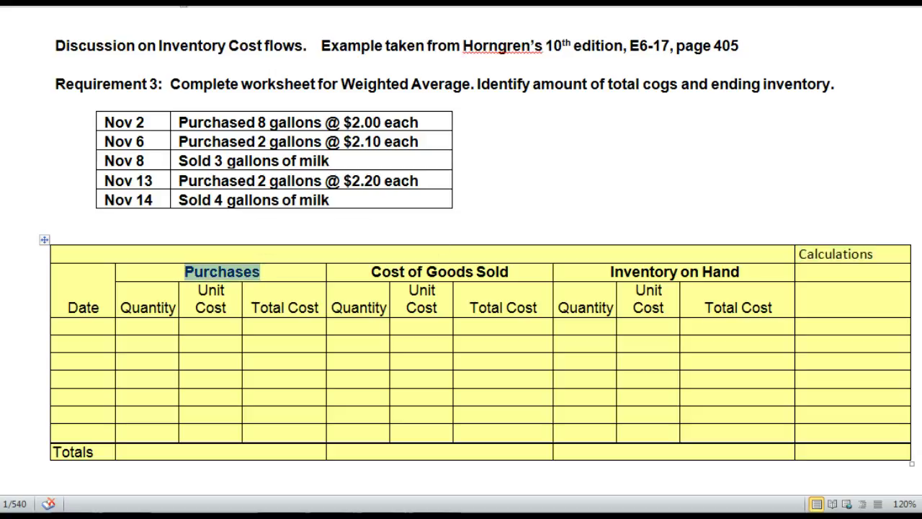
{"action": "left_click_drag", "start_coordinate": [610, 272], "coordinate": [739, 272]}
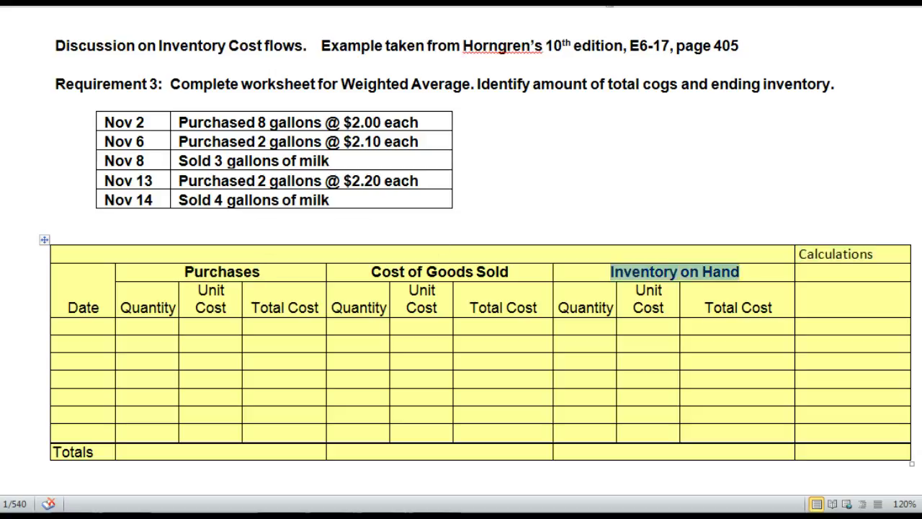
- Fill in the Nov 2 purchase of 8 at $2.00 and the Nov 6 purchase of 2 at $2.10, with their inventory layers
{"action": "left_click_drag", "start_coordinate": [105, 123], "coordinate": [144, 123]}
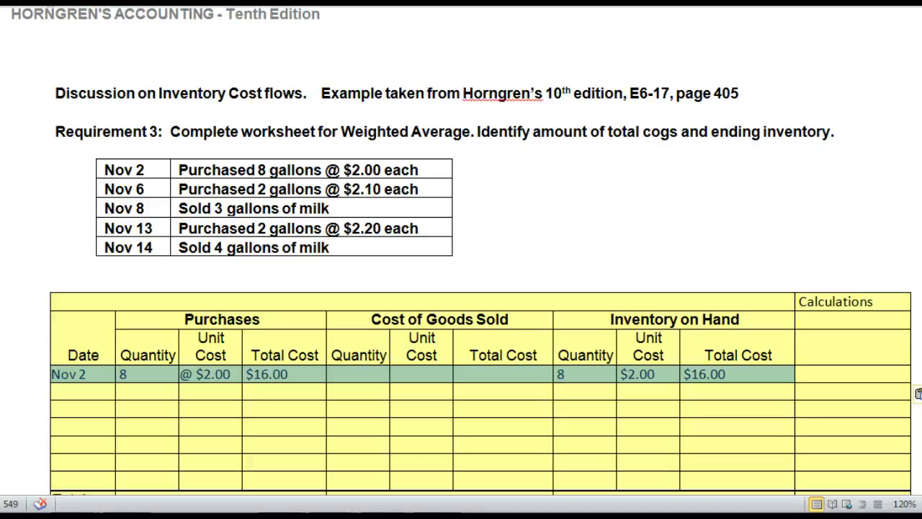
{"action": "triple_click", "coordinate": [124, 189]}
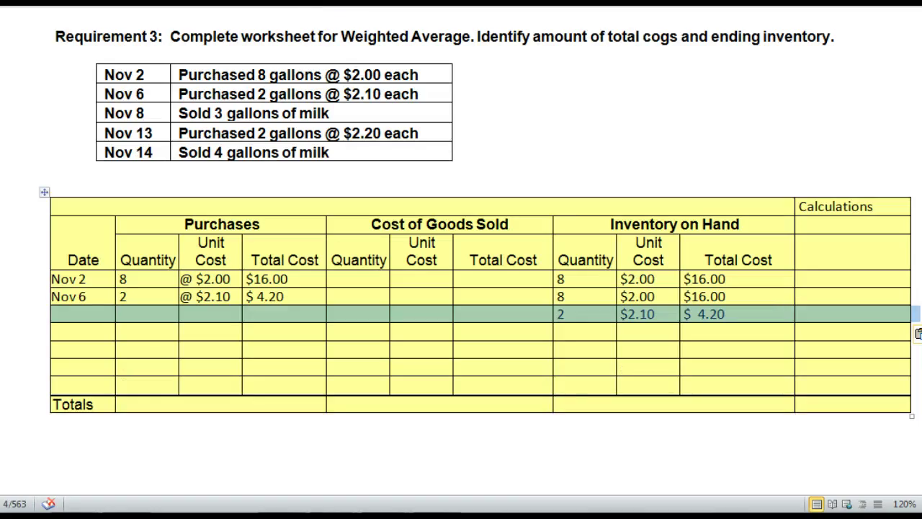
{"action": "left_click_drag", "start_coordinate": [68, 297], "coordinate": [757, 313]}
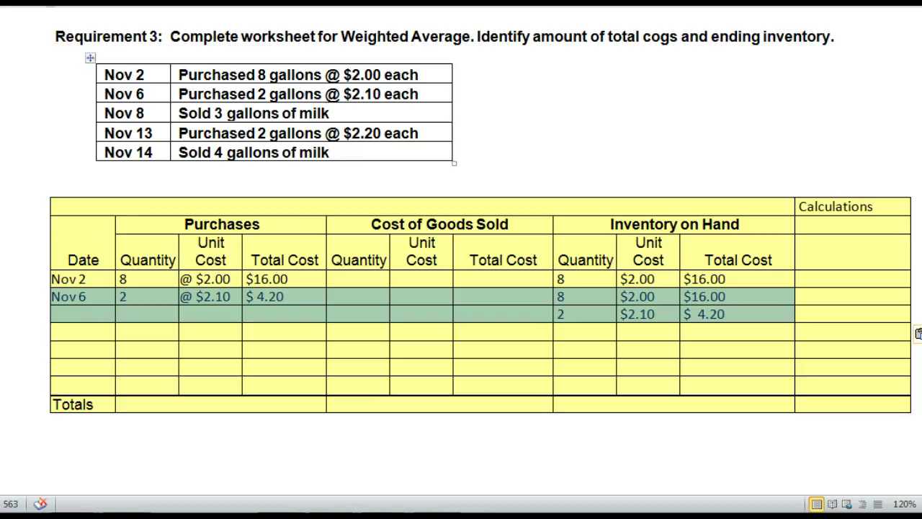
- Add the Nov 6 average calculation ($16+$4.20=$20.20, 8+2=10, $20.20/10=2.02) and check it against the inventory costs and quantities
{"action": "left_click", "coordinate": [124, 113]}
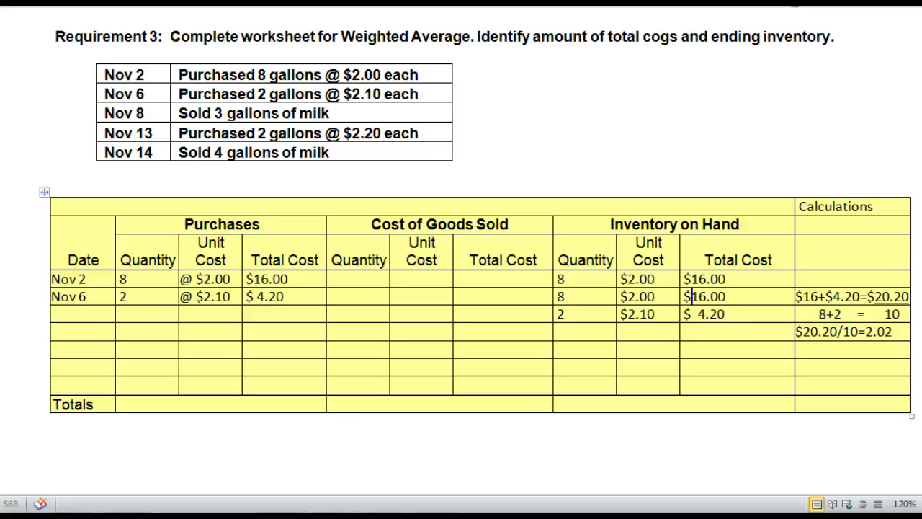
{"action": "left_click_drag", "start_coordinate": [693, 297], "coordinate": [699, 314]}
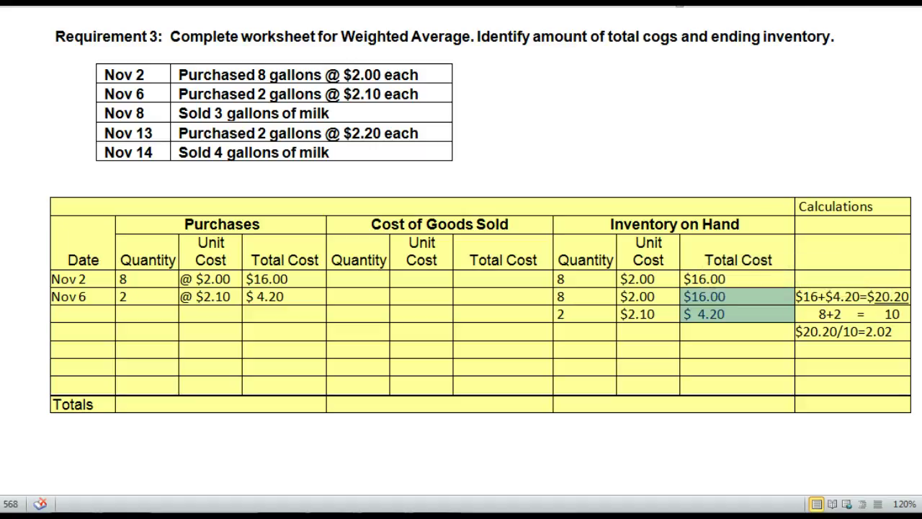
{"action": "left_click", "coordinate": [914, 279]}
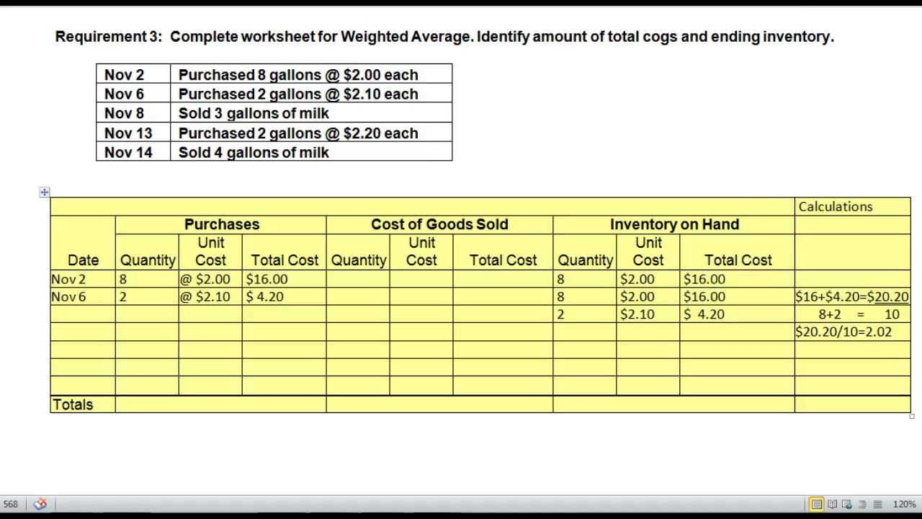
{"action": "left_click_drag", "start_coordinate": [859, 297], "coordinate": [909, 296]}
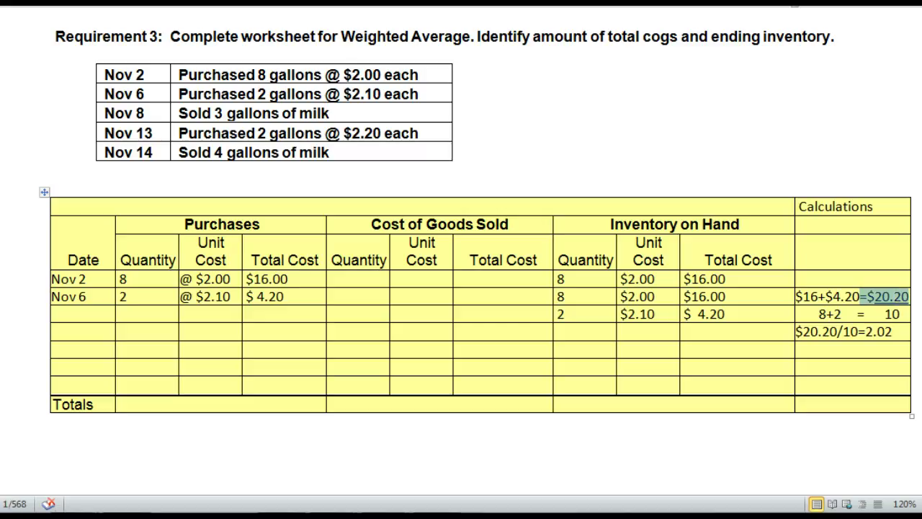
{"action": "left_click", "coordinate": [559, 296]}
{"action": "left_click_drag", "start_coordinate": [561, 296], "coordinate": [569, 314]}
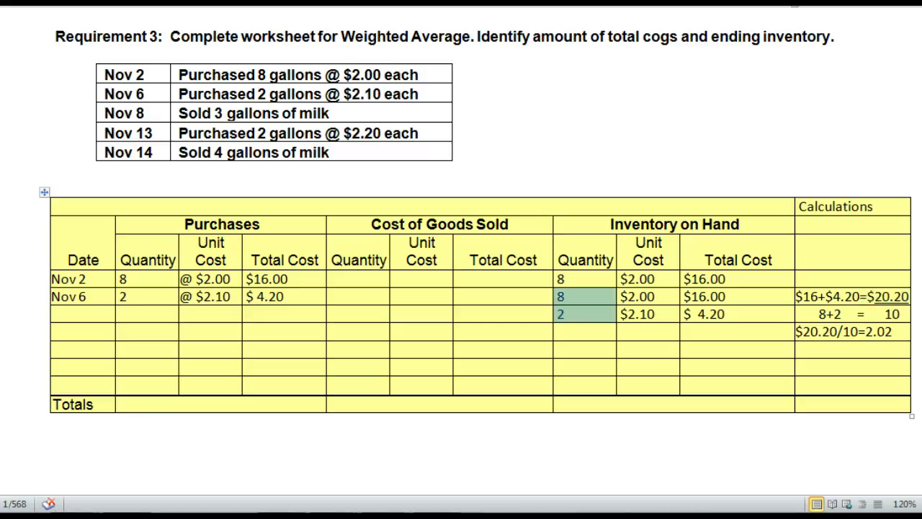
{"action": "left_click_drag", "start_coordinate": [885, 314], "coordinate": [901, 314]}
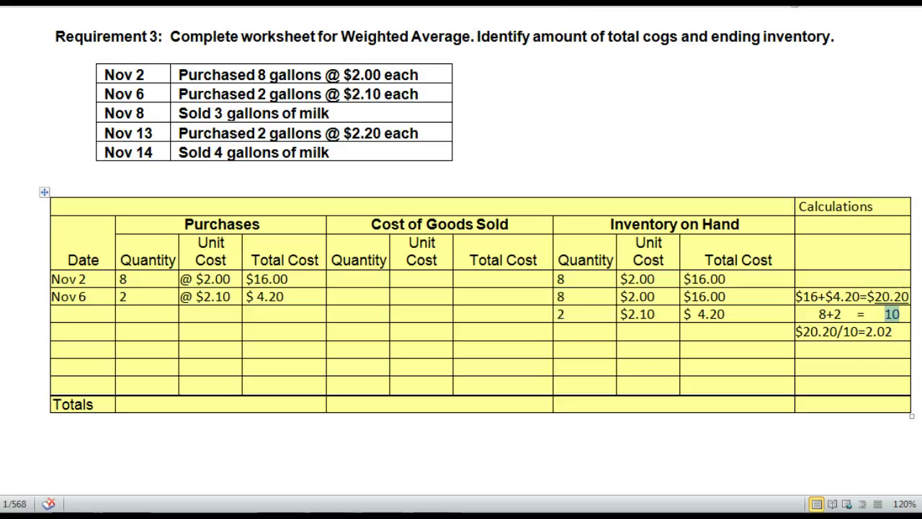
- Record the Nov 8 sale of 3 at $2.02 ($6.06) and the Nov 13 purchase of 2 at $2.20 ($4.40), updating the inventory on hand
{"action": "left_click_drag", "start_coordinate": [795, 332], "coordinate": [894, 332]}
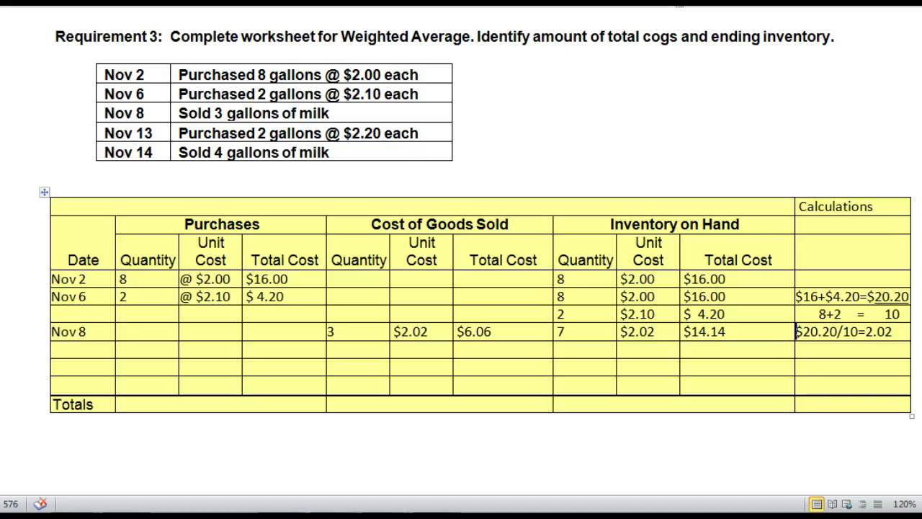
{"action": "left_click_drag", "start_coordinate": [797, 332], "coordinate": [892, 331]}
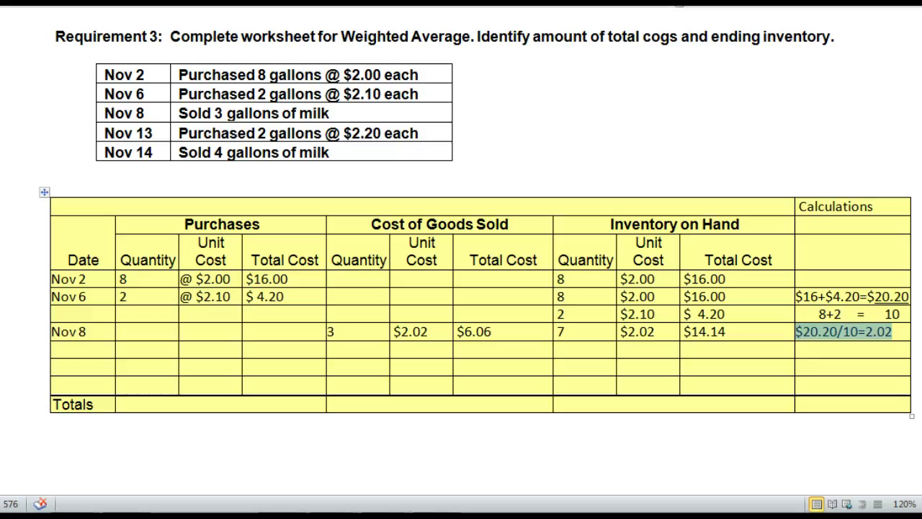
{"action": "left_click_drag", "start_coordinate": [328, 332], "coordinate": [504, 331]}
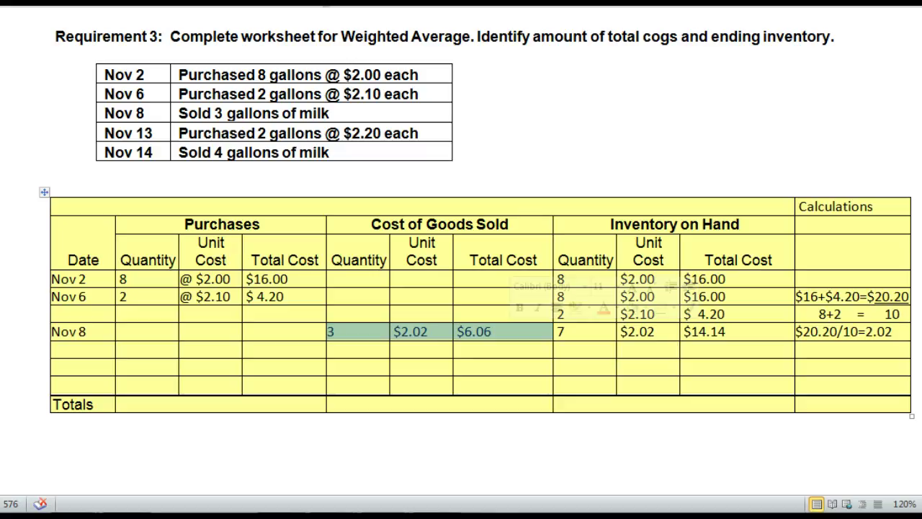
{"action": "left_click", "coordinate": [559, 332]}
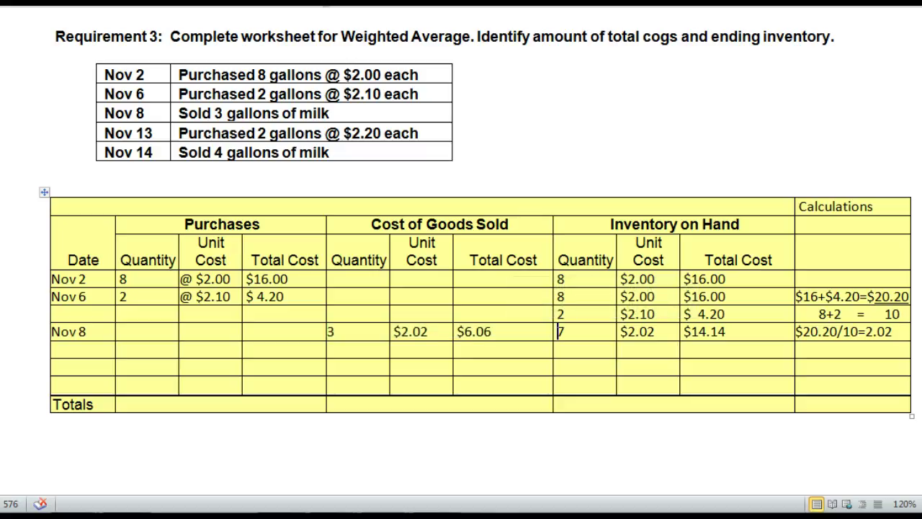
{"action": "left_click_drag", "start_coordinate": [558, 332], "coordinate": [714, 332]}
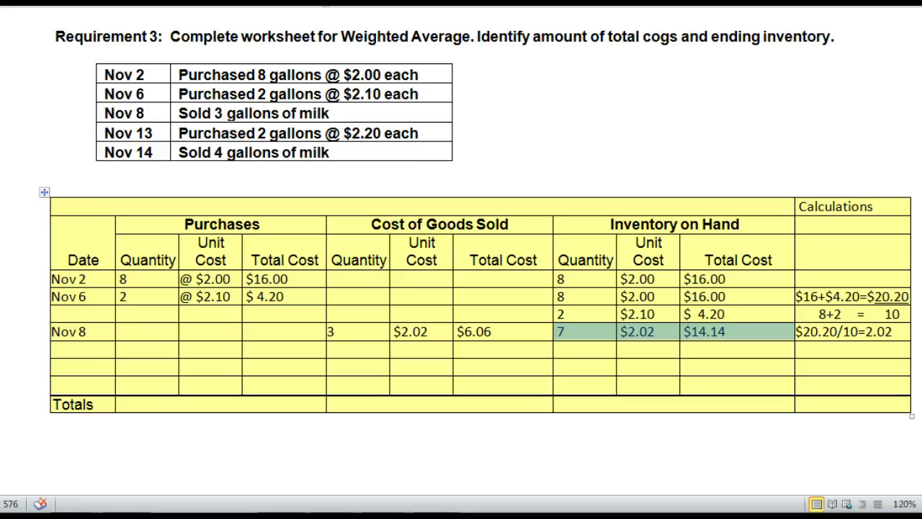
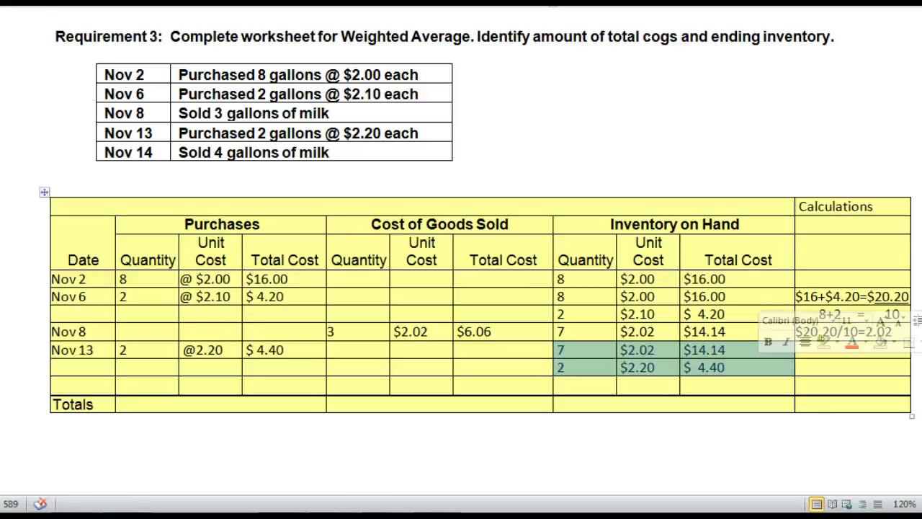
- Black out the Nov 6 calculation and add the Nov 13 one: $14.14+4.40=$18.54, 7+2=9, $18.54/9=$2.06
{"action": "triple_click", "coordinate": [128, 152]}
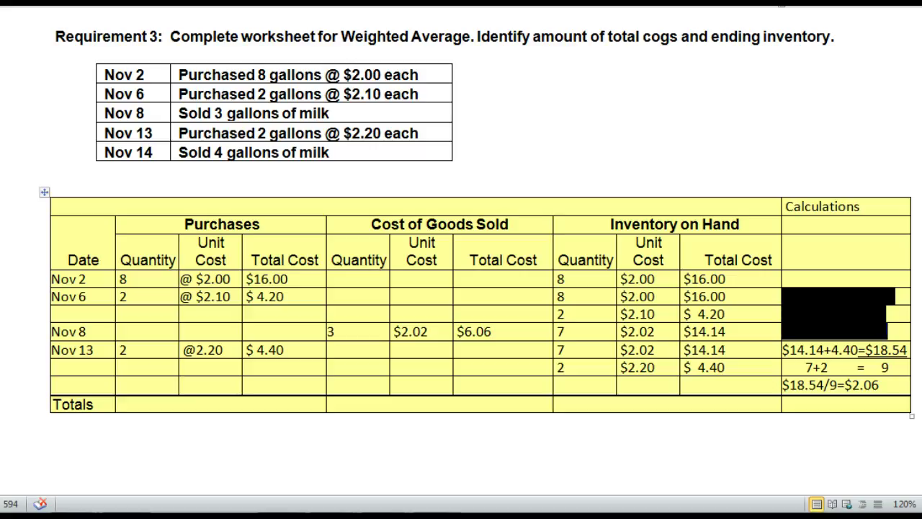
- Examine how the Nov 13 inventory costs and quantities lead to the average unit cost in the Calculations column
{"action": "left_click_drag", "start_coordinate": [558, 349], "coordinate": [736, 368]}
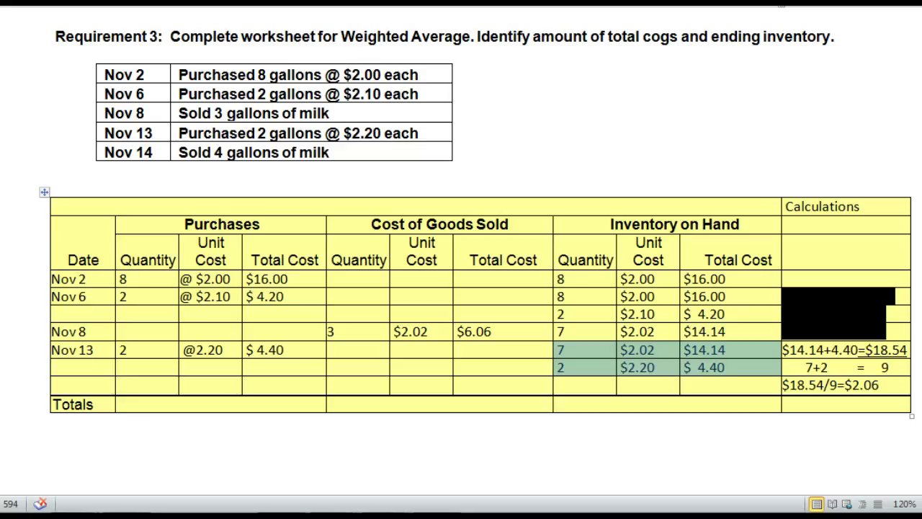
{"action": "left_click", "coordinate": [783, 350]}
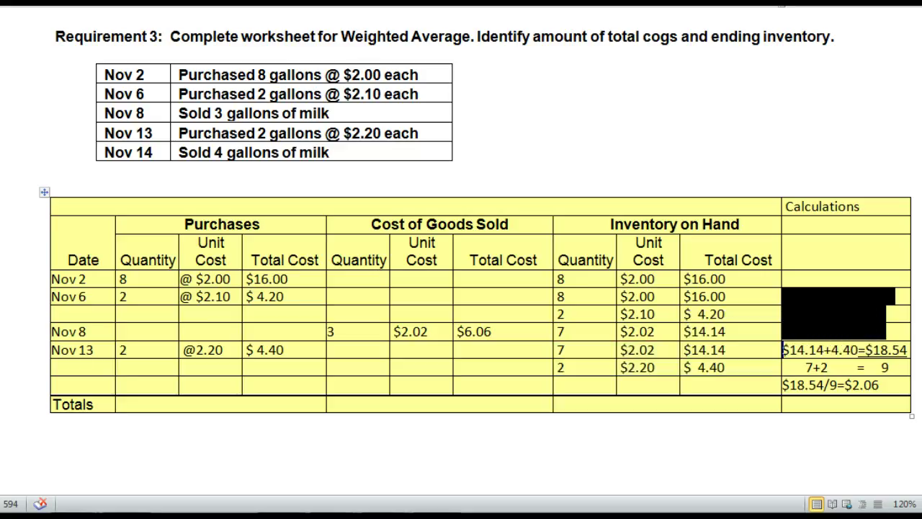
{"action": "left_click_drag", "start_coordinate": [789, 350], "coordinate": [907, 349]}
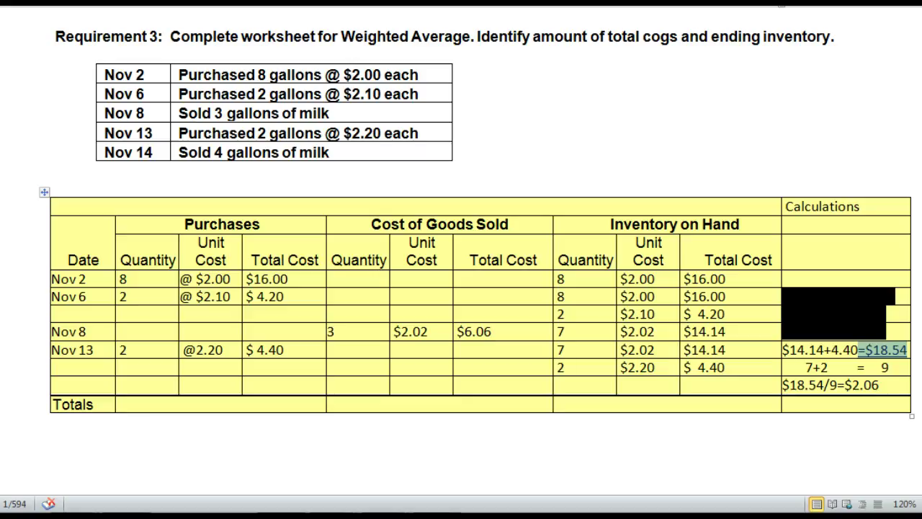
{"action": "left_click_drag", "start_coordinate": [585, 350], "coordinate": [585, 367]}
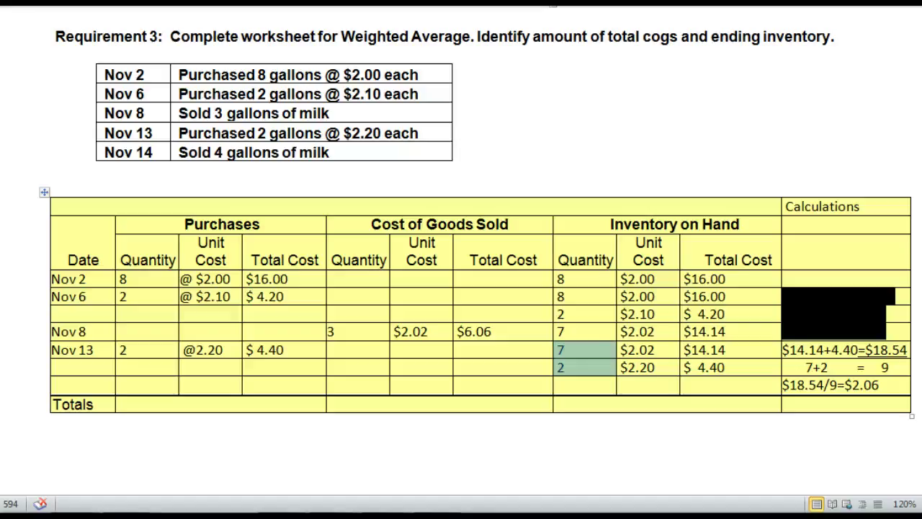
{"action": "left_click", "coordinate": [879, 367]}
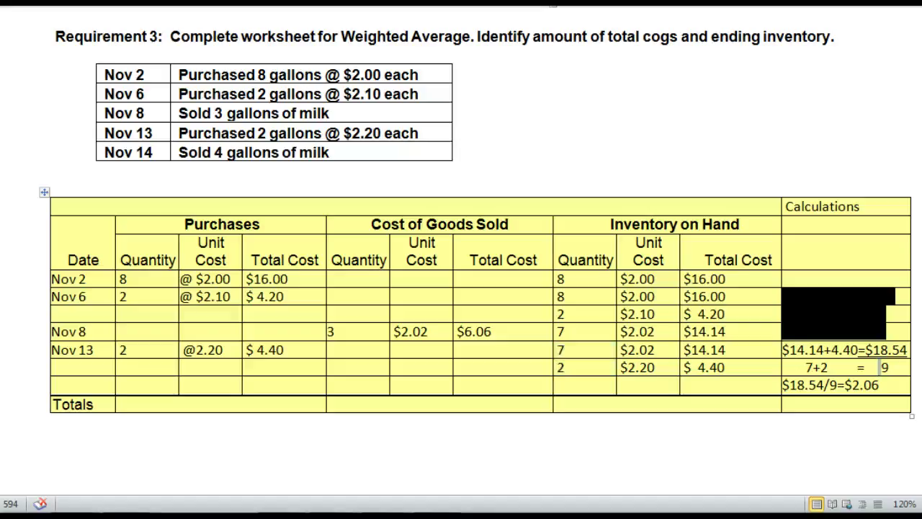
{"action": "left_click_drag", "start_coordinate": [890, 367], "coordinate": [857, 367]}
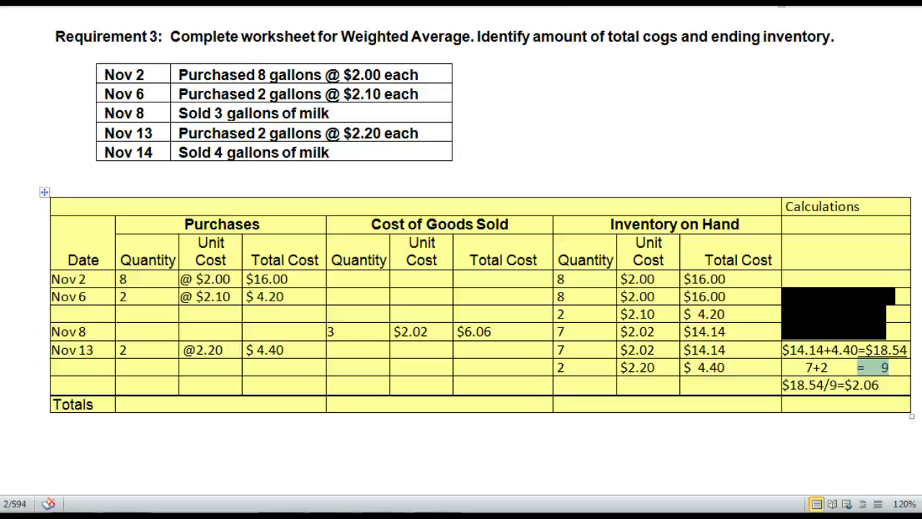
{"action": "left_click_drag", "start_coordinate": [782, 385], "coordinate": [880, 385]}
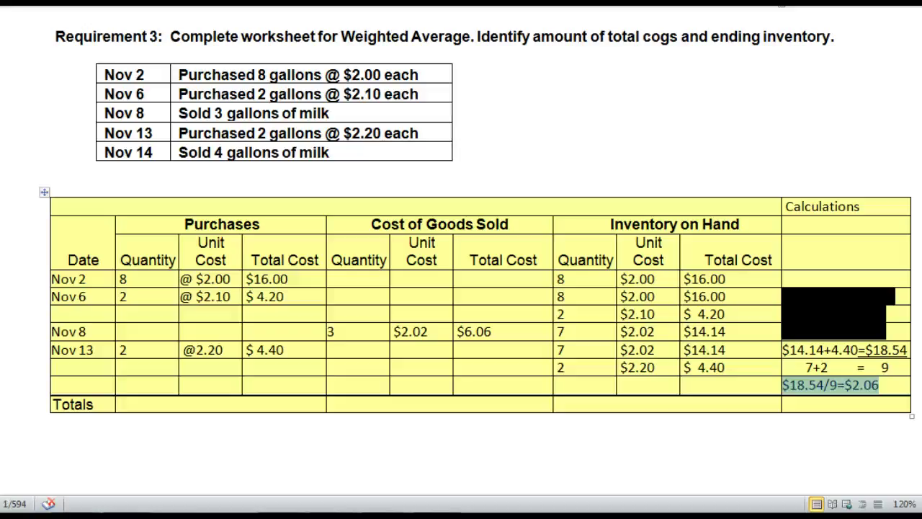
{"action": "left_click_drag", "start_coordinate": [610, 224], "coordinate": [739, 224]}
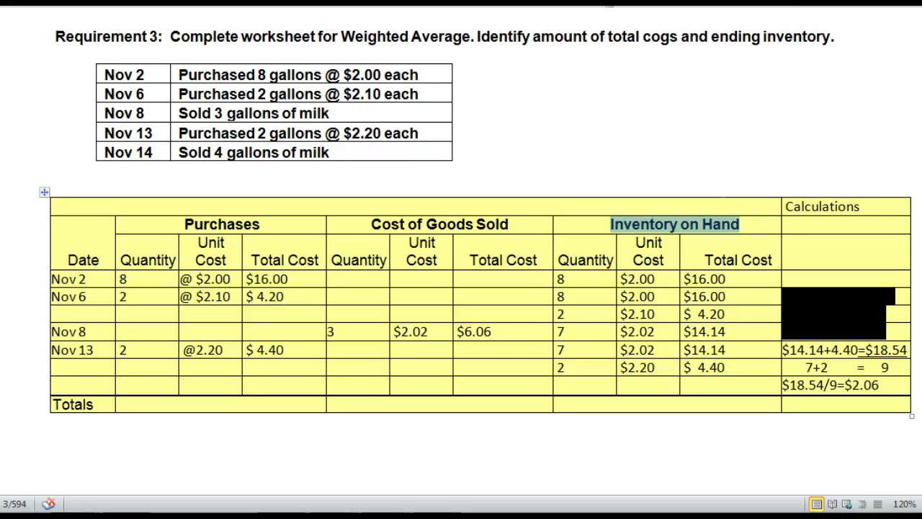
- Add a Nov 14 entry and record the sale of 4 at $2.06 ($8.24) under Cost of Goods Sold
{"action": "left_click_drag", "start_coordinate": [104, 152], "coordinate": [153, 152]}
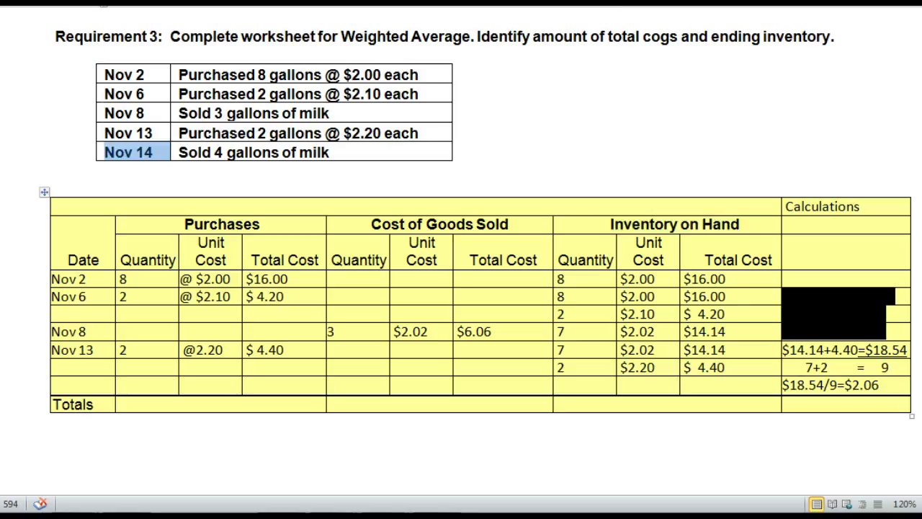
{"action": "left_click", "coordinate": [53, 384]}
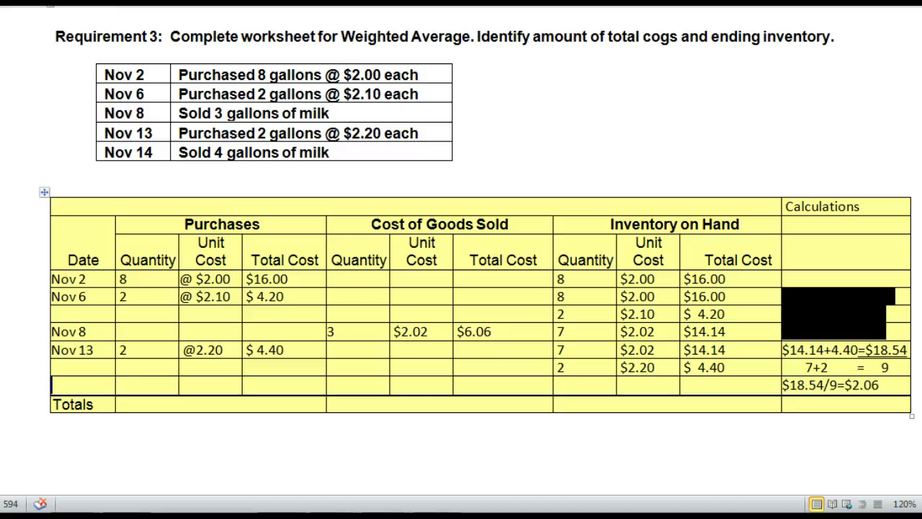
{"action": "type", "text": "Nov"}
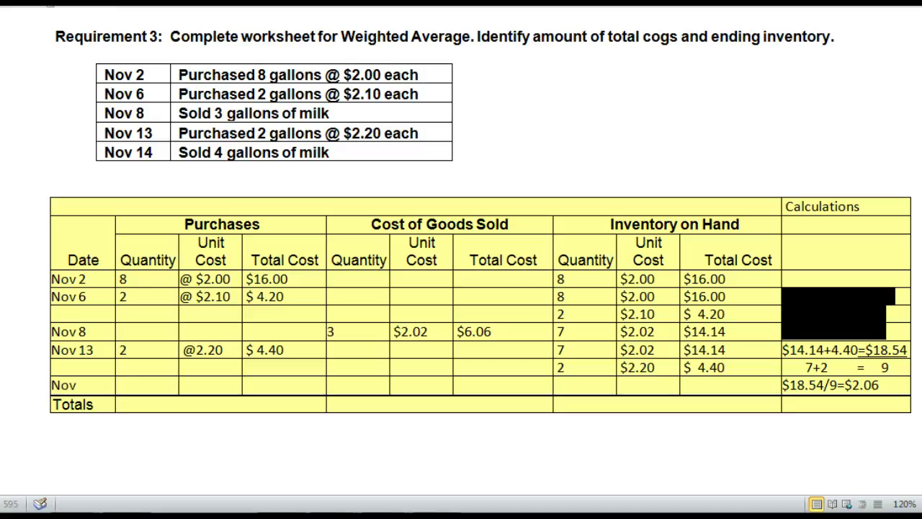
{"action": "type", "text": " 14"}
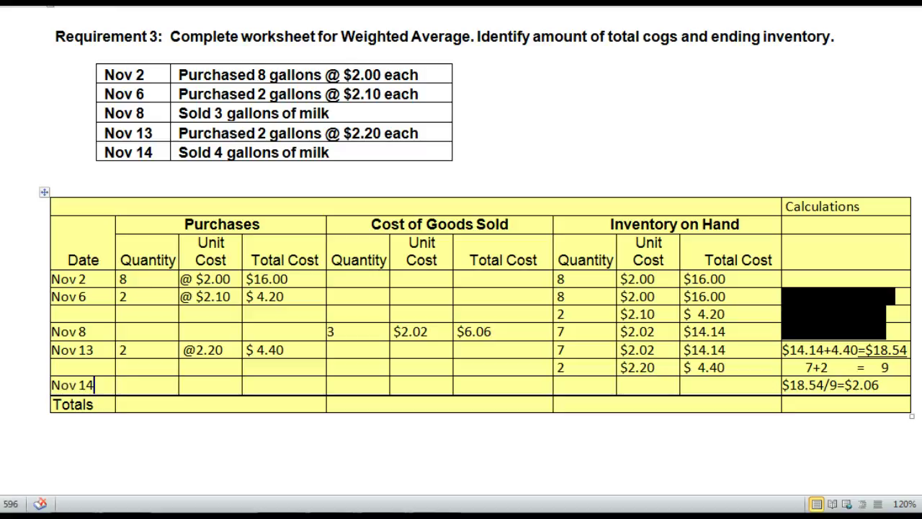
{"action": "left_click", "coordinate": [328, 385]}
{"action": "type", "text": "4"}
{"action": "key", "text": "Tab"}
{"action": "type", "text": "$2.06"}
{"action": "key", "text": "Tab"}
{"action": "type", "text": "$"}
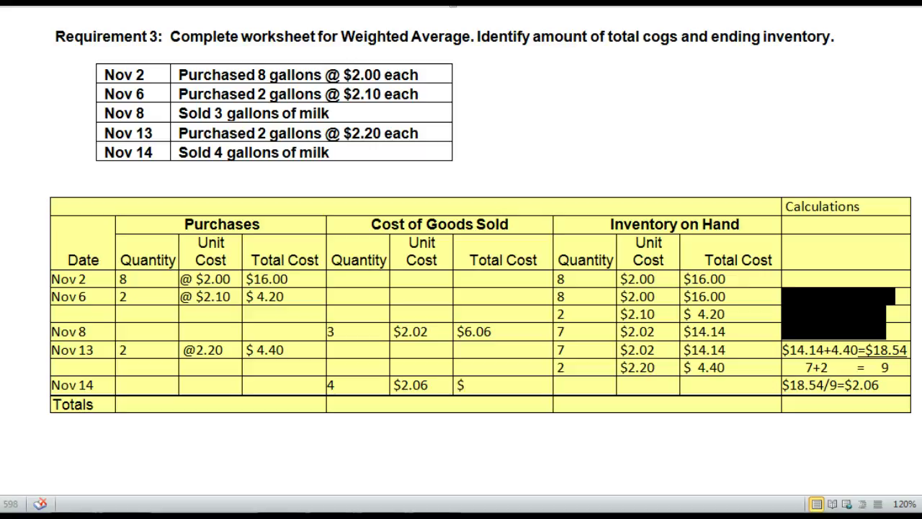
{"action": "type", "text": "8.24"}
- Enter the Nov 14 inventory on hand as 5 at $2.06 with a total cost of $10.30
{"action": "left_click", "coordinate": [555, 384]}
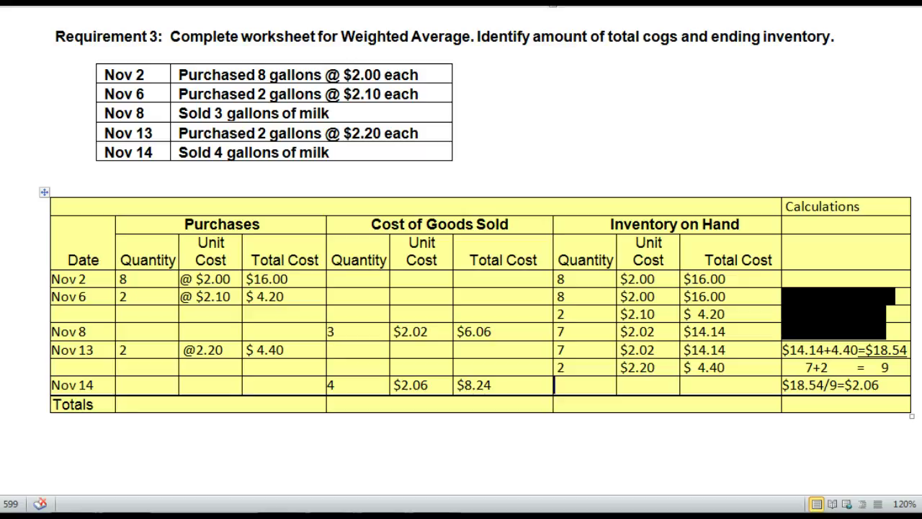
{"action": "type", "text": "5"}
{"action": "key", "text": "Tab"}
{"action": "type", "text": "$2.06"}
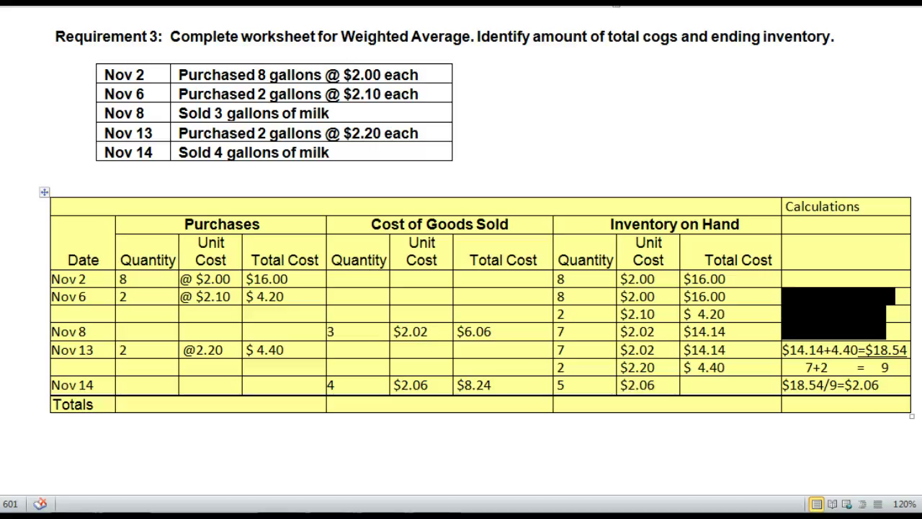
{"action": "left_click", "coordinate": [683, 385]}
{"action": "type", "text": "$"}
{"action": "type", "text": "10."}
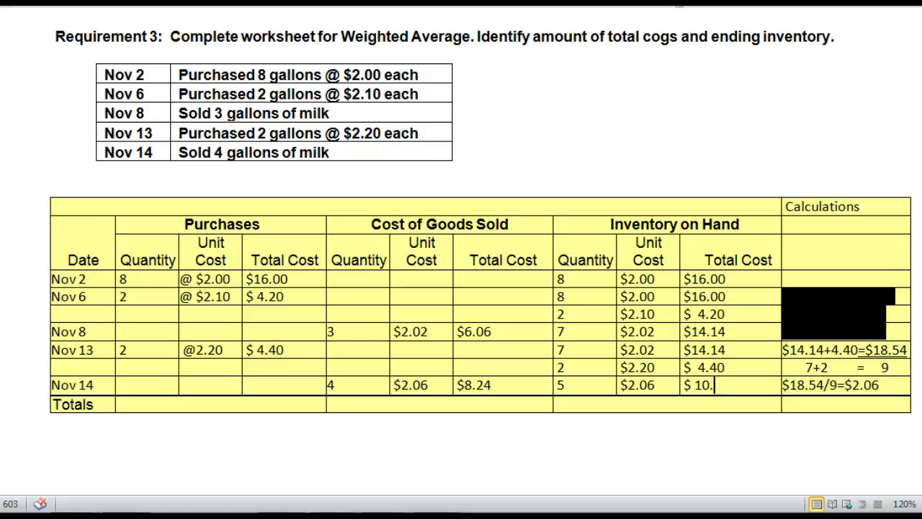
{"action": "type", "text": "30"}
{"action": "left_click", "coordinate": [696, 385]}
{"action": "key", "text": "BackSpace"}
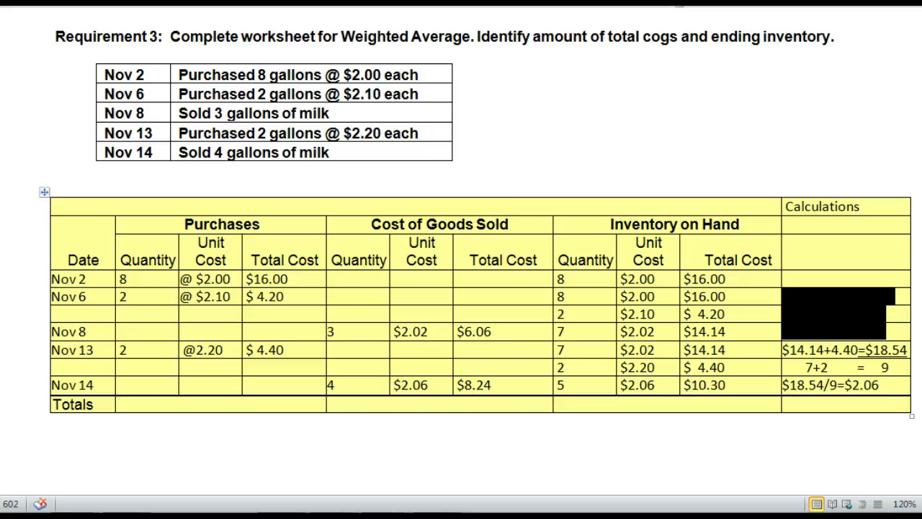
- Review the Nov 13 average cost calculation line by line, the Nov 2 unit cost and the three worksheet section headings
{"action": "left_click_drag", "start_coordinate": [783, 349], "coordinate": [865, 386]}
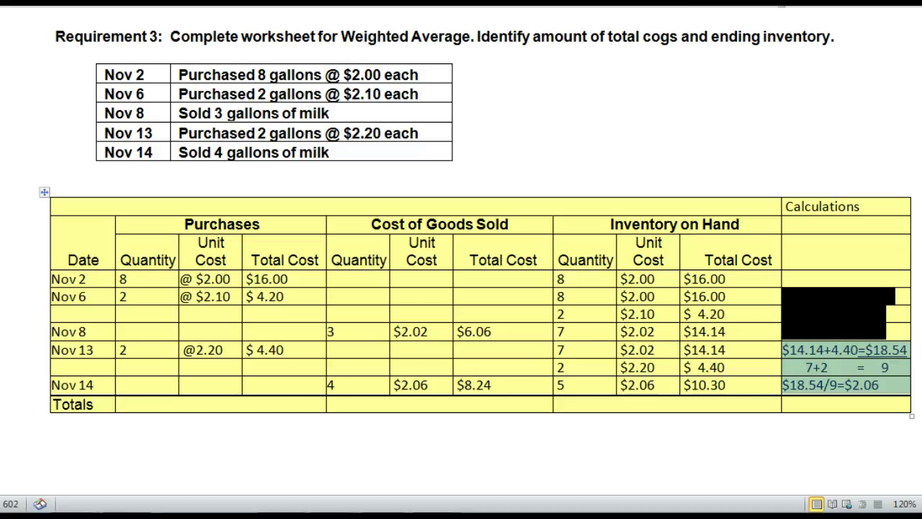
{"action": "left_click", "coordinate": [3, 423]}
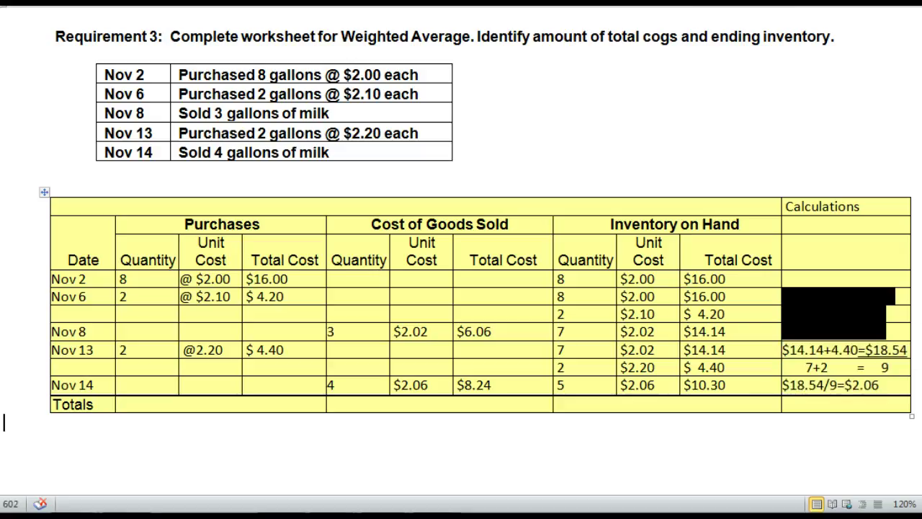
{"action": "left_click_drag", "start_coordinate": [784, 349], "coordinate": [873, 350]}
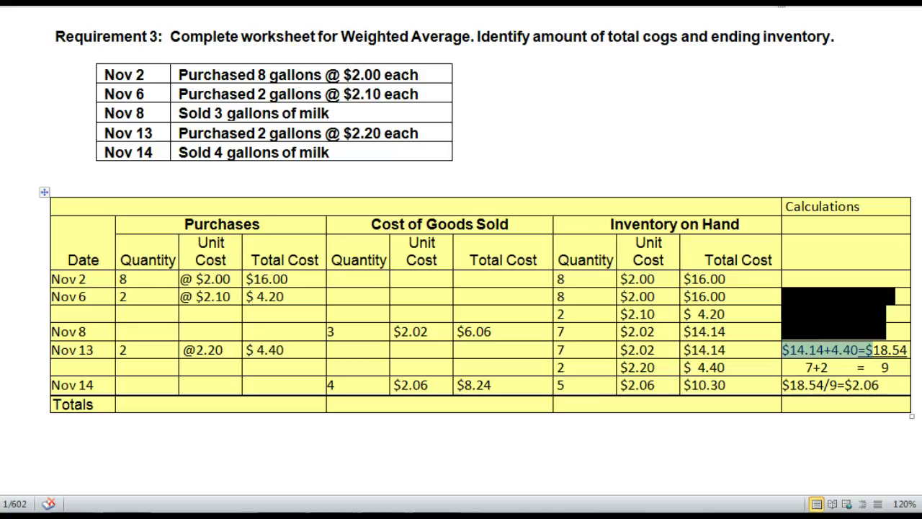
{"action": "left_click_drag", "start_coordinate": [783, 385], "coordinate": [857, 367]}
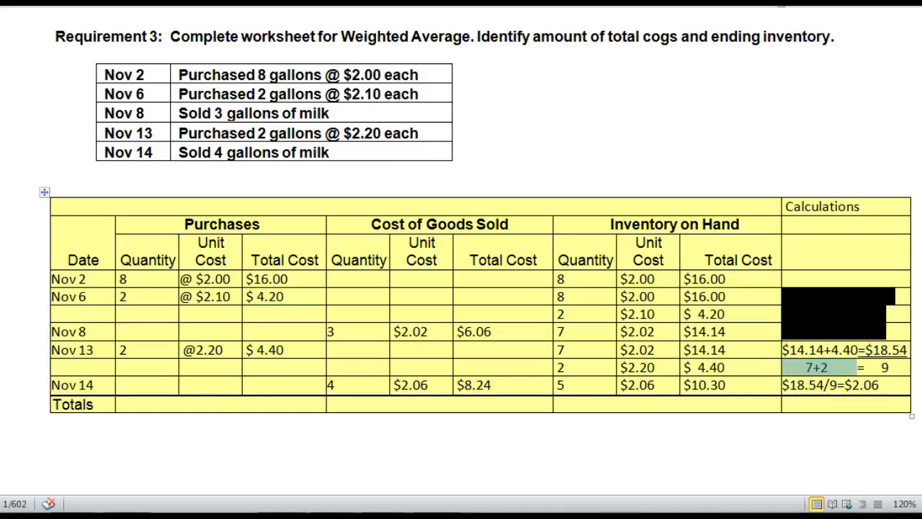
{"action": "left_click_drag", "start_coordinate": [783, 385], "coordinate": [879, 385]}
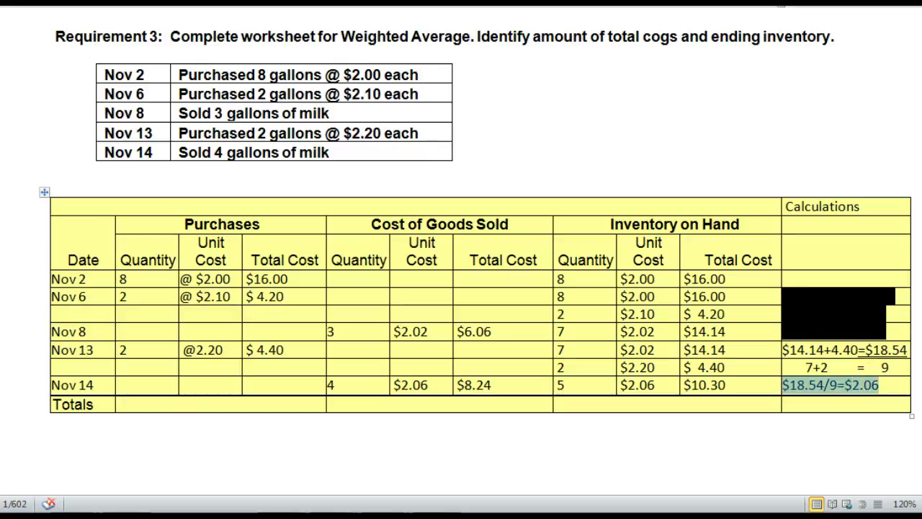
{"action": "mouse_move", "coordinate": [624, 278]}
{"action": "left_mouse_down"}
{"action": "mouse_move", "coordinate": [638, 385]}
{"action": "mouse_move", "coordinate": [637, 279]}
{"action": "left_mouse_up"}
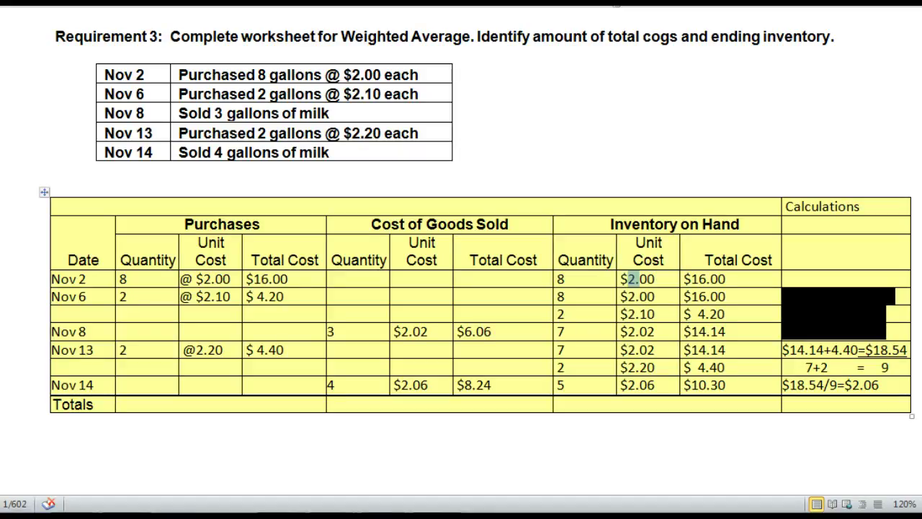
{"action": "left_click_drag", "start_coordinate": [184, 224], "coordinate": [260, 224]}
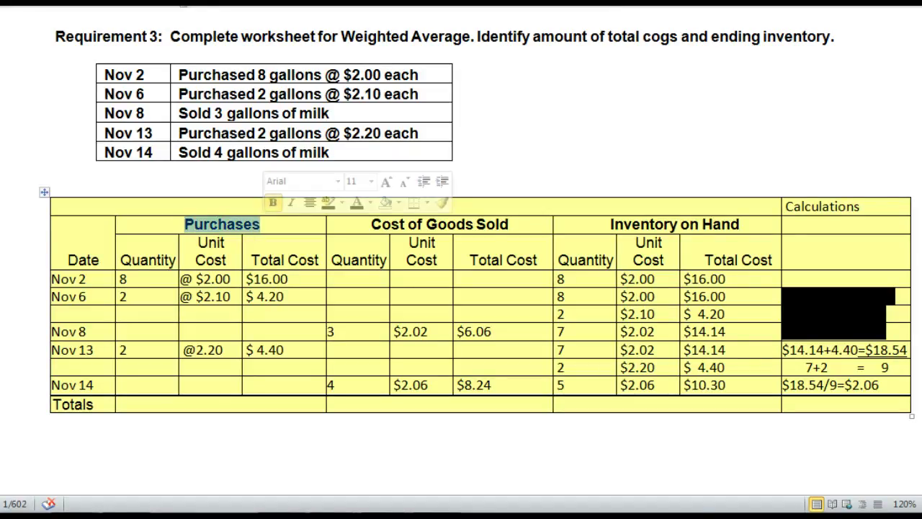
{"action": "left_click_drag", "start_coordinate": [371, 224], "coordinate": [509, 224]}
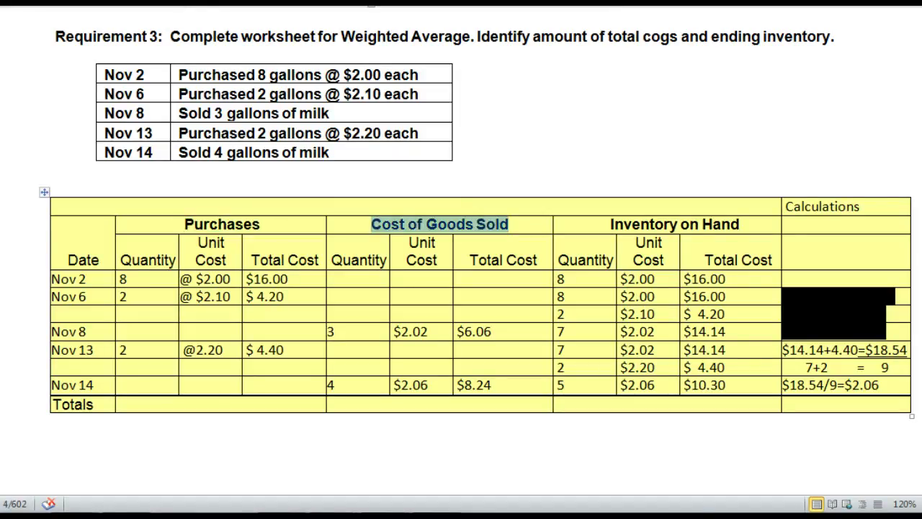
{"action": "left_click_drag", "start_coordinate": [610, 224], "coordinate": [740, 224]}
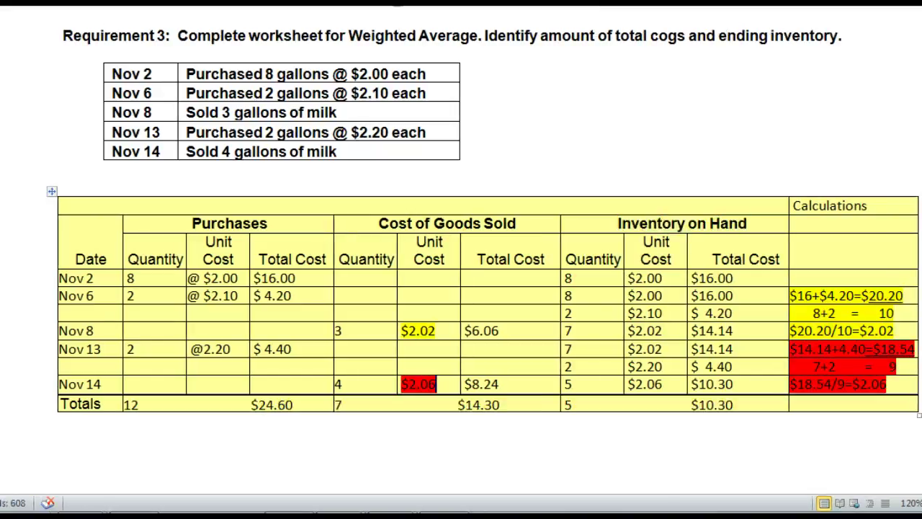
{"action": "left_click_drag", "start_coordinate": [69, 404], "coordinate": [101, 404]}
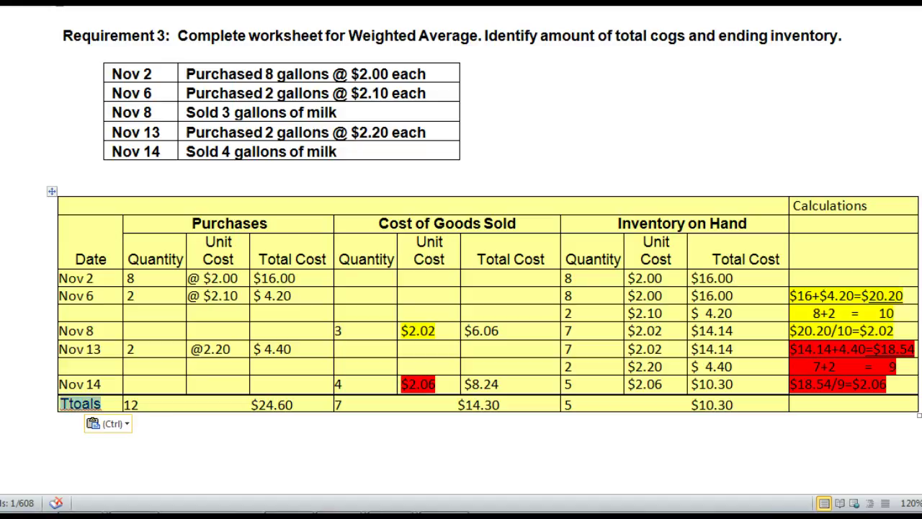
{"action": "key", "text": "ctrl+z"}
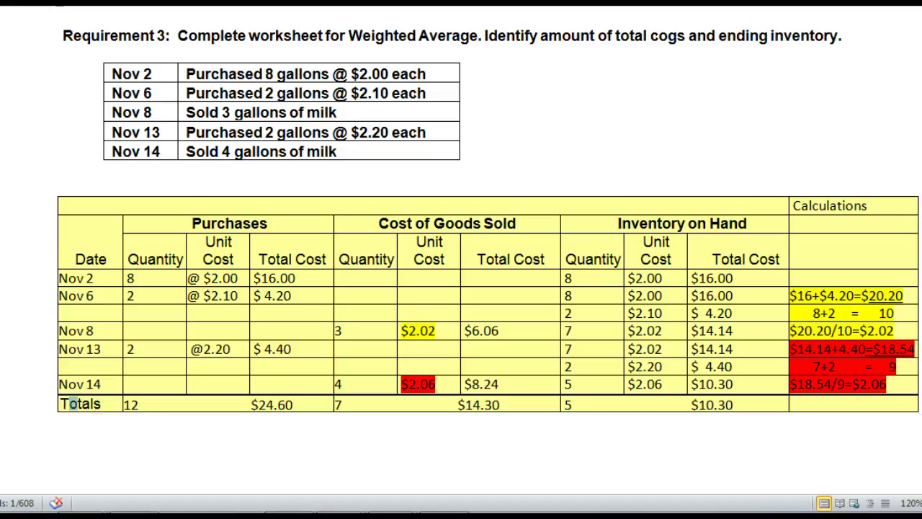
{"action": "left_click", "coordinate": [11, 421]}
- Examine the Totals row for purchases, cost of goods sold and ending inventory, and match each sale's unit cost to its color-highlighted calculation
{"action": "left_click_drag", "start_coordinate": [60, 403], "coordinate": [101, 403]}
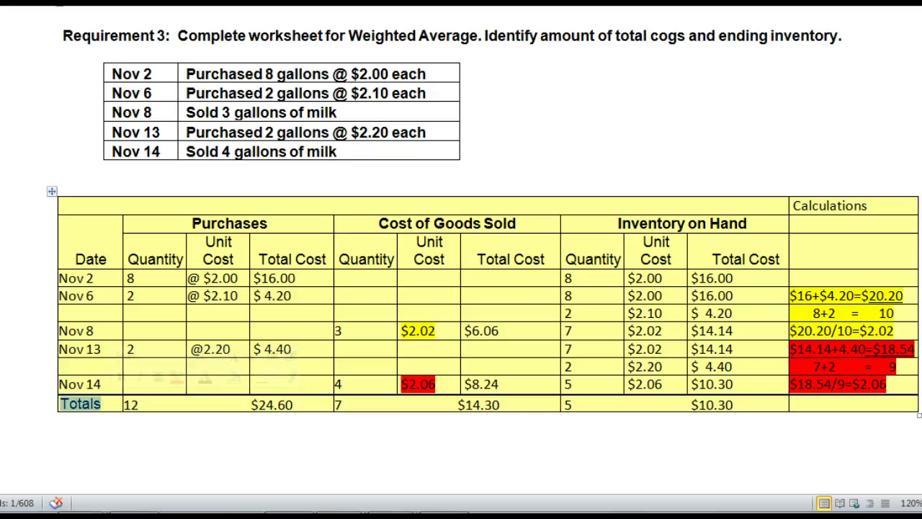
{"action": "left_click_drag", "start_coordinate": [124, 404], "coordinate": [292, 404]}
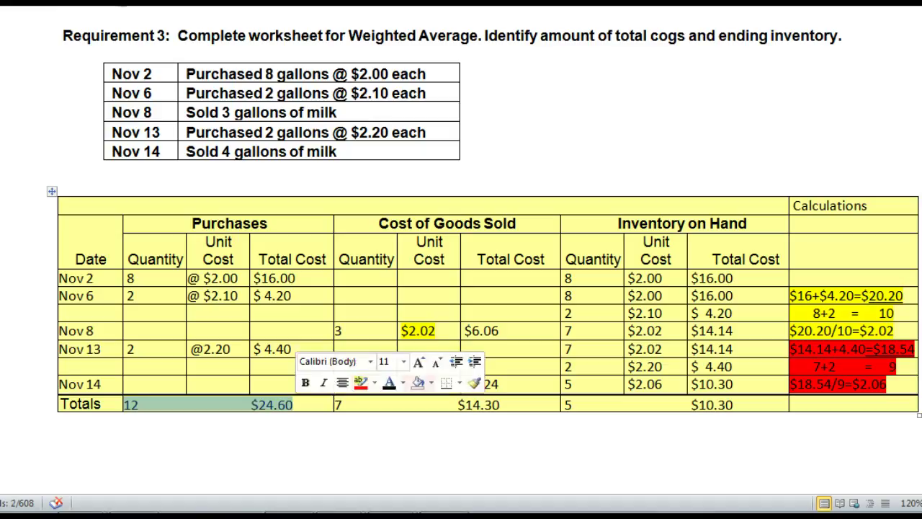
{"action": "left_click_drag", "start_coordinate": [336, 404], "coordinate": [454, 404]}
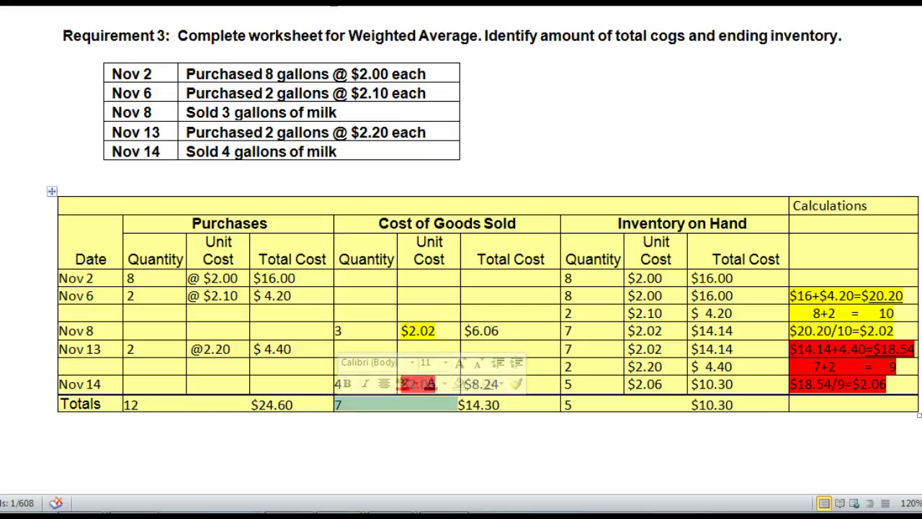
{"action": "double_click", "coordinate": [478, 404]}
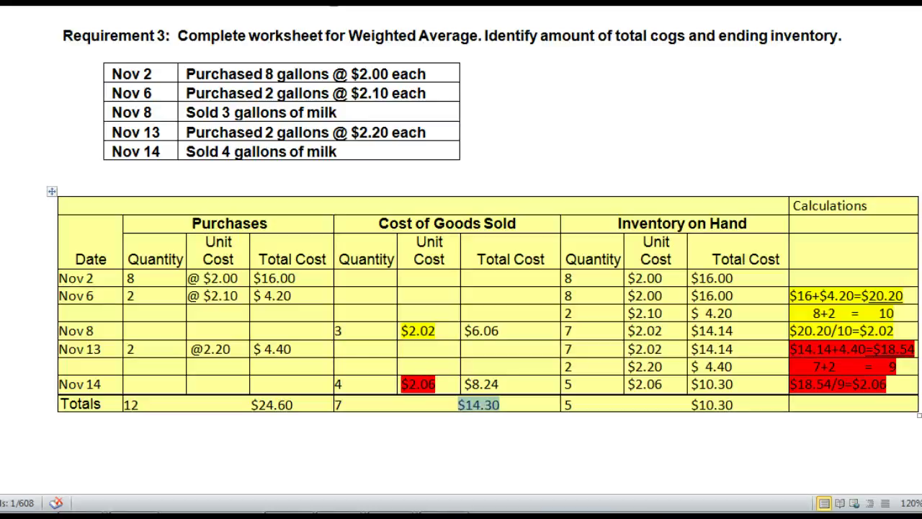
{"action": "left_click_drag", "start_coordinate": [564, 404], "coordinate": [734, 405]}
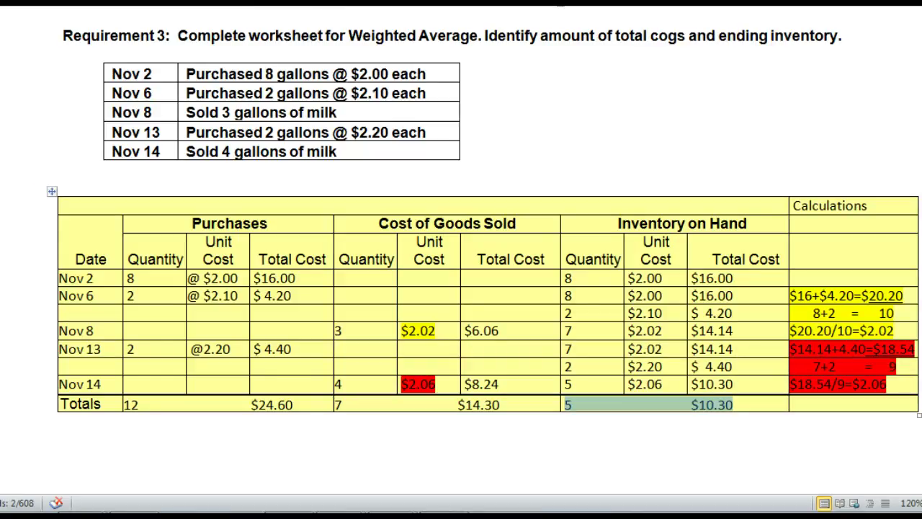
{"action": "left_click", "coordinate": [428, 330]}
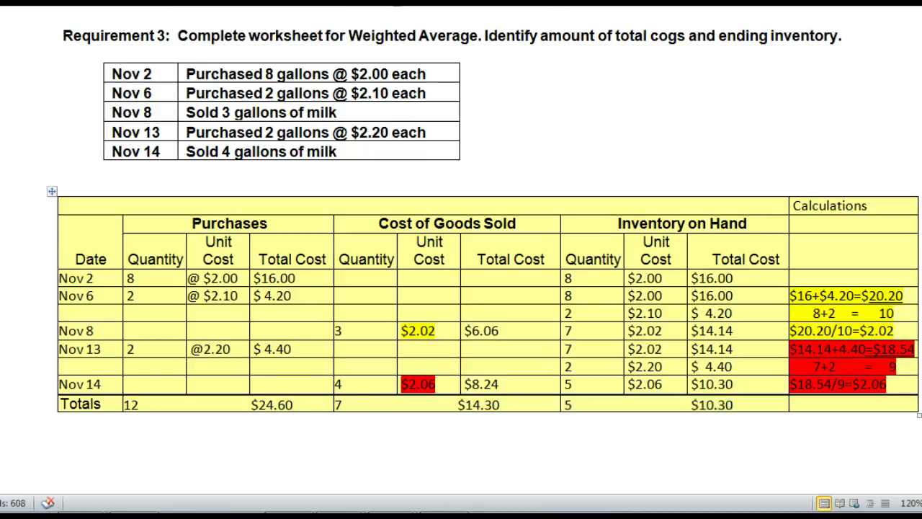
{"action": "left_click", "coordinate": [791, 295]}
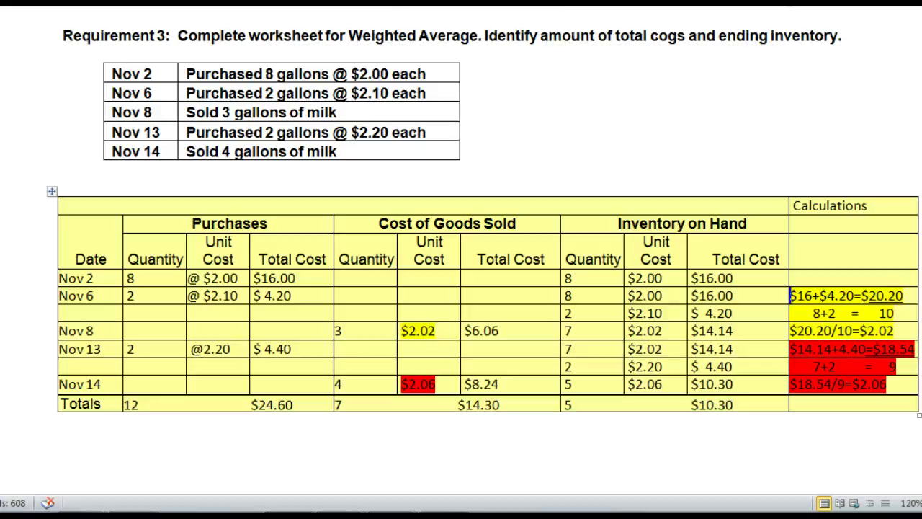
{"action": "left_click", "coordinate": [420, 384]}
{"action": "left_click", "coordinate": [846, 367]}
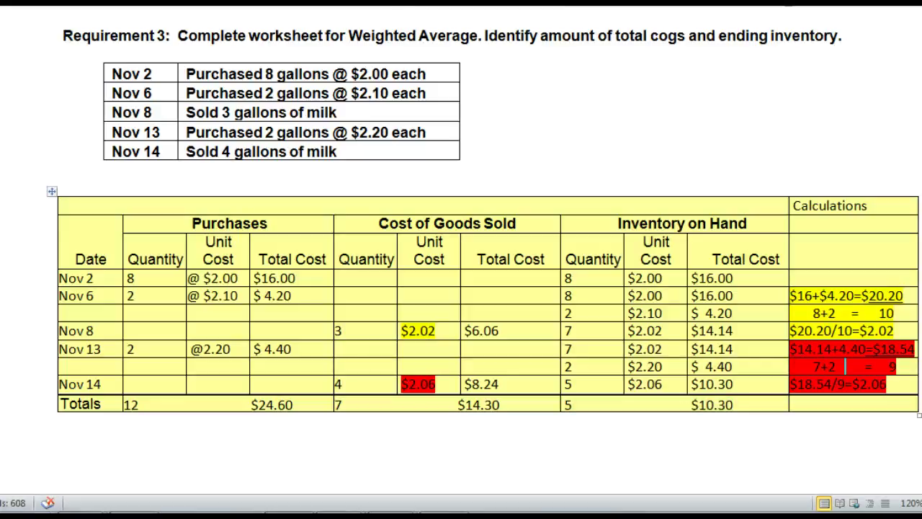